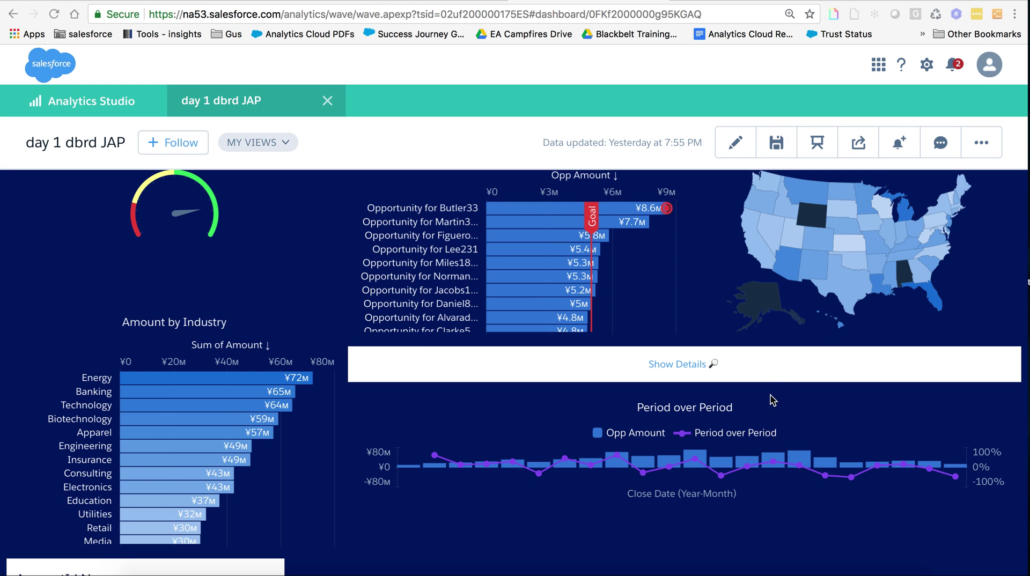
- Switch the 'day 1 dbrd JAP' dashboard into edit mode in the Dashboard Designer
{"action": "left_click", "coordinate": [733, 150]}
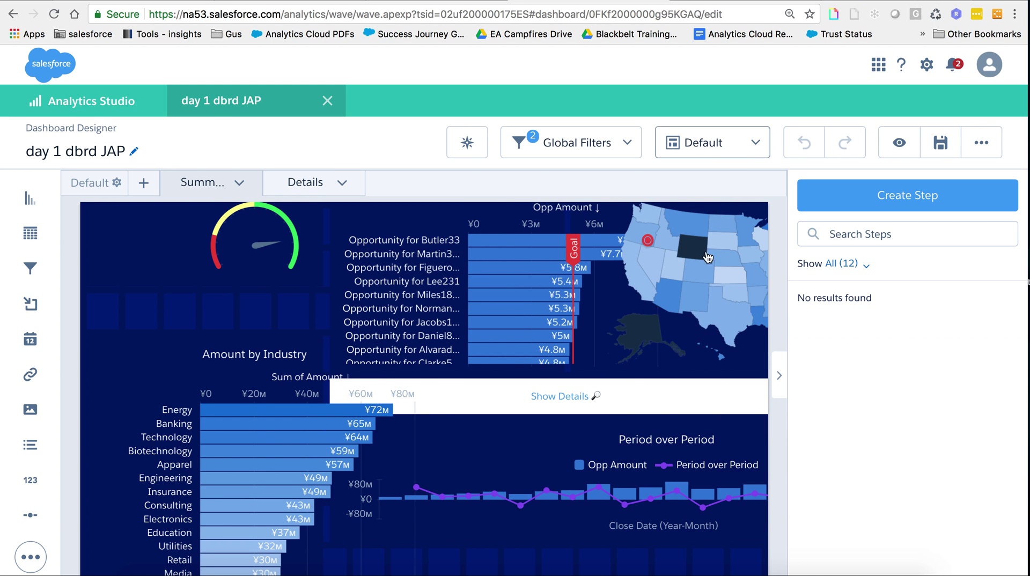
- Create an OppOwnerAccount step with Sum of Amount bars grouped by Close Date Year-Month
{"action": "left_click", "coordinate": [912, 196]}
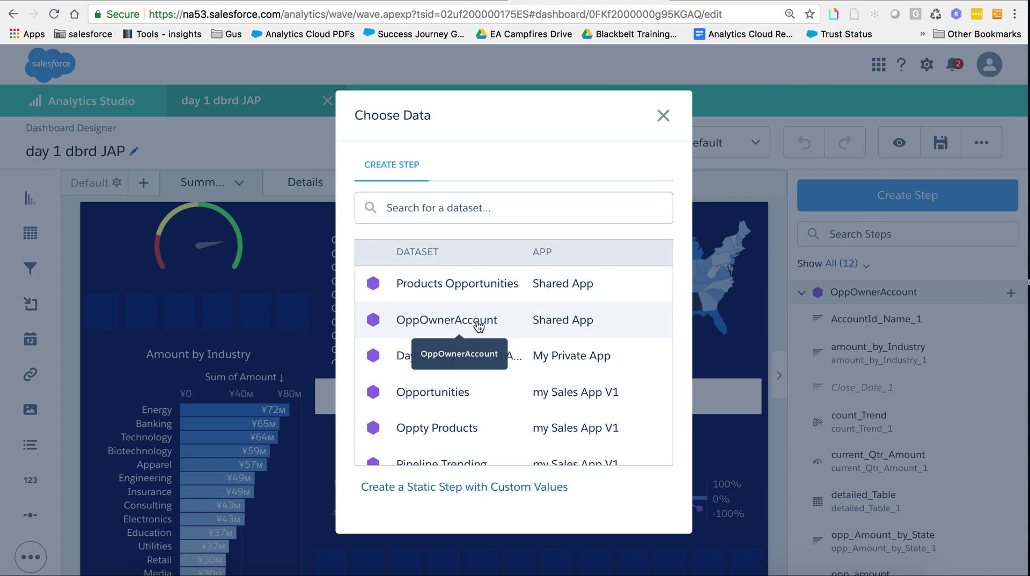
{"action": "left_click", "coordinate": [479, 321]}
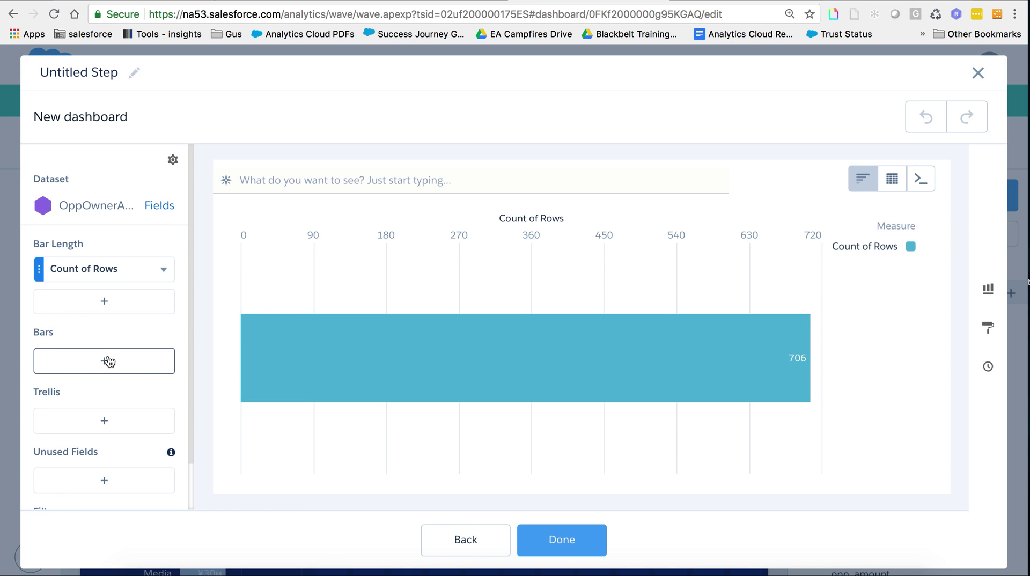
{"action": "left_click", "coordinate": [104, 361]}
{"action": "left_click", "coordinate": [244, 354]}
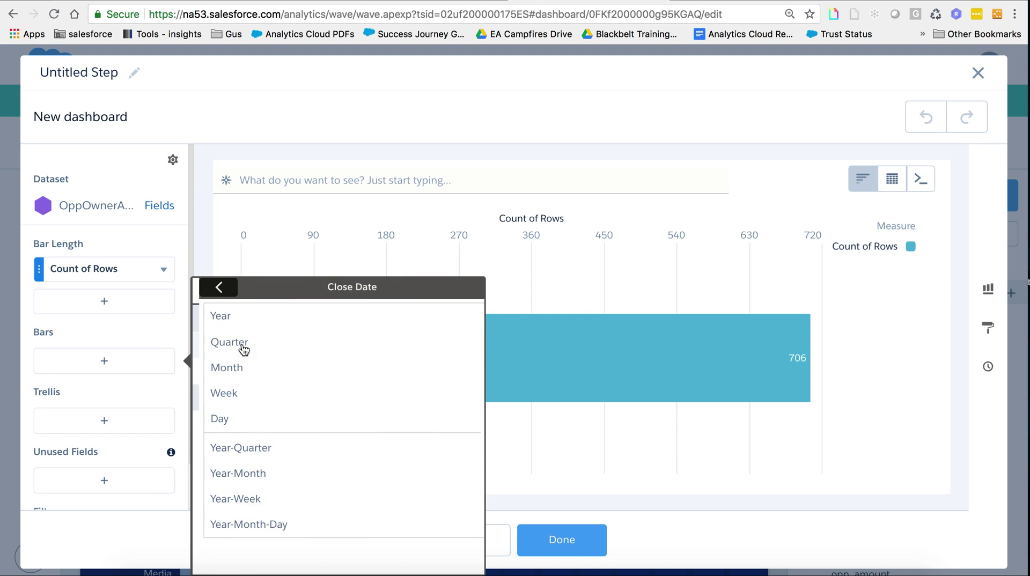
{"action": "left_click", "coordinate": [232, 474]}
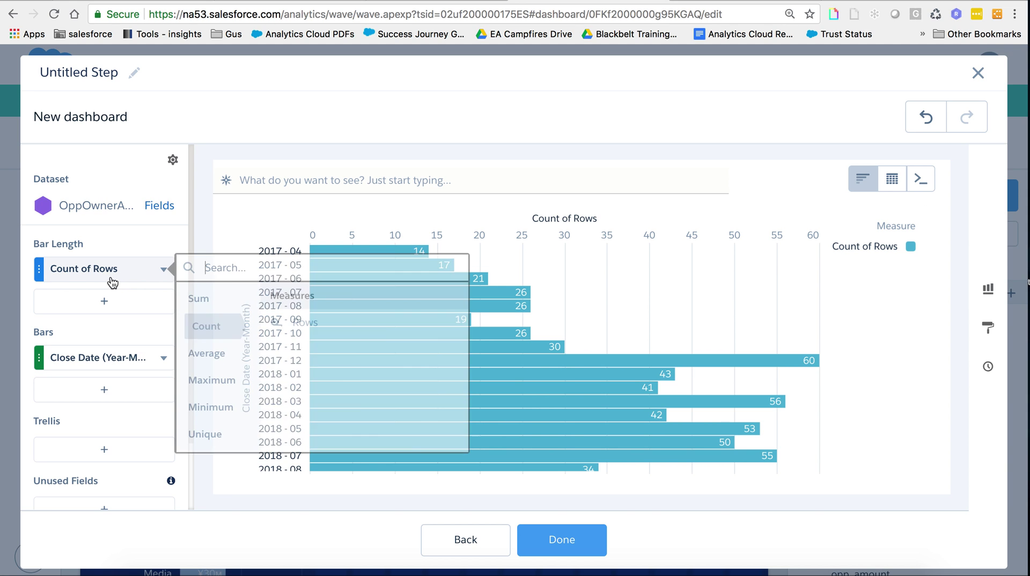
{"action": "left_click", "coordinate": [159, 269]}
{"action": "left_click", "coordinate": [308, 323]}
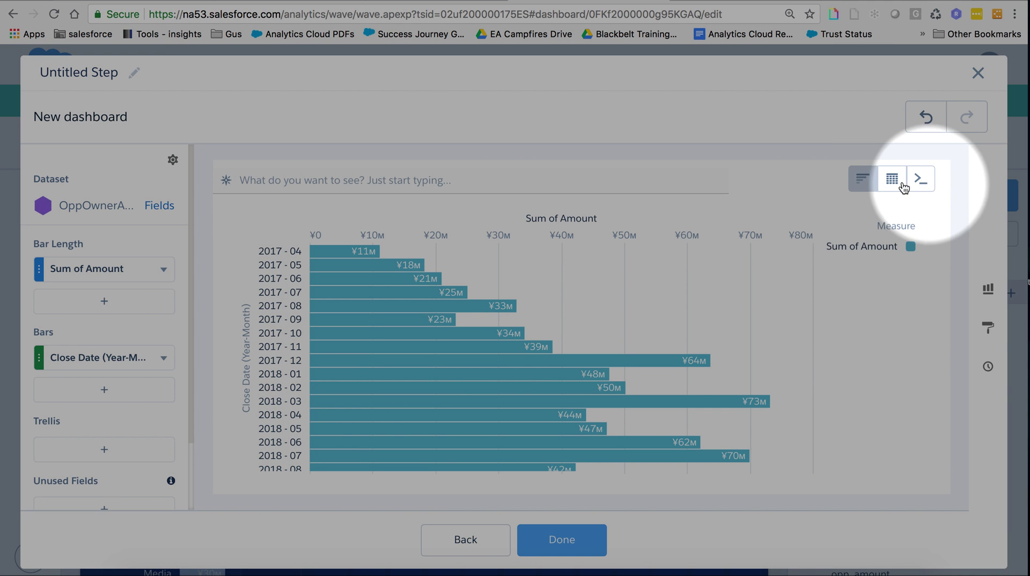
- Switch the step to a compare table and edit the Sum of Amount column
{"action": "left_click", "coordinate": [902, 185]}
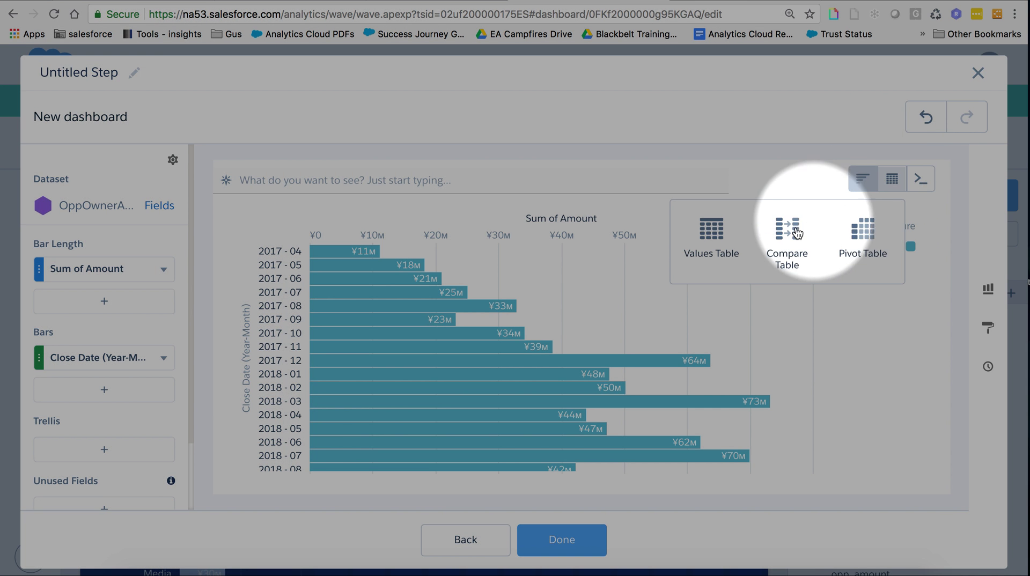
{"action": "left_click", "coordinate": [788, 230]}
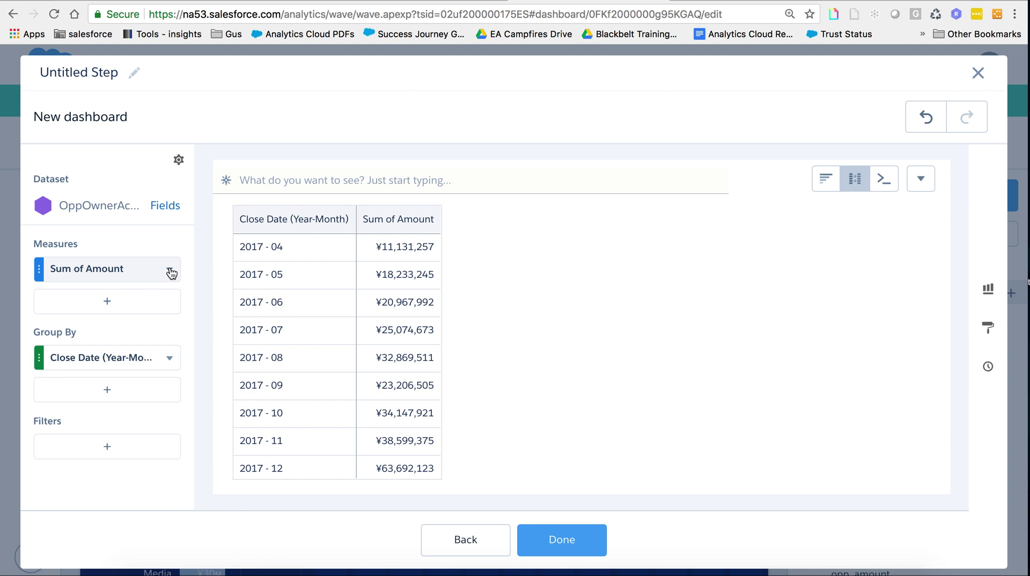
{"action": "left_click", "coordinate": [169, 270]}
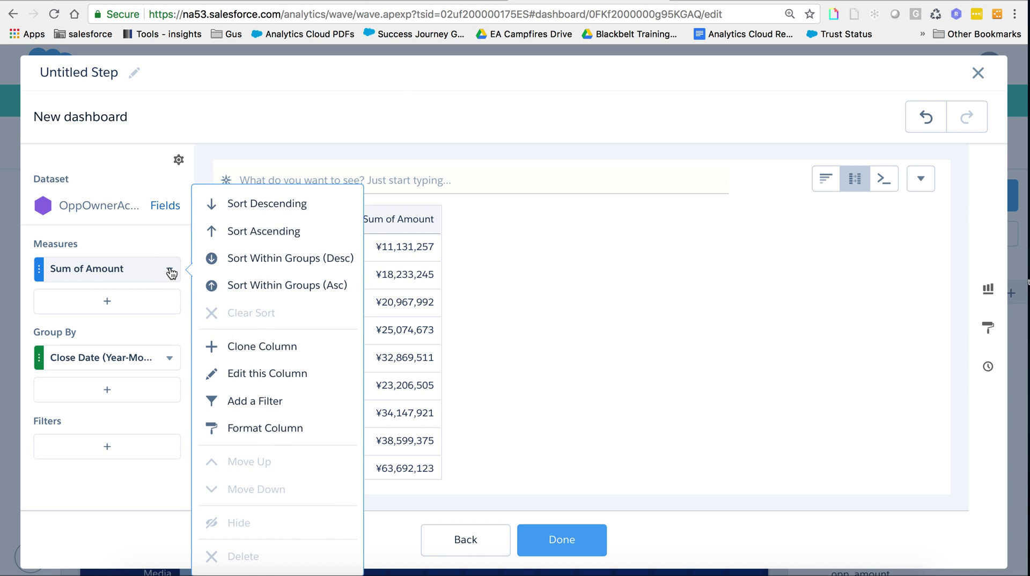
{"action": "left_click", "coordinate": [234, 378]}
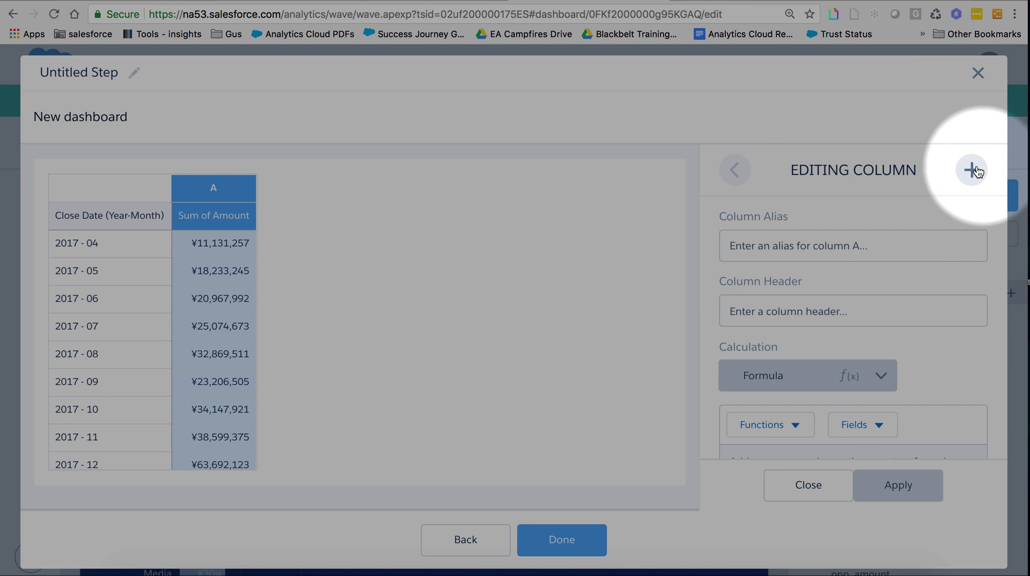
- Add a second column B aliased Period_over_Period
{"action": "left_click", "coordinate": [971, 170]}
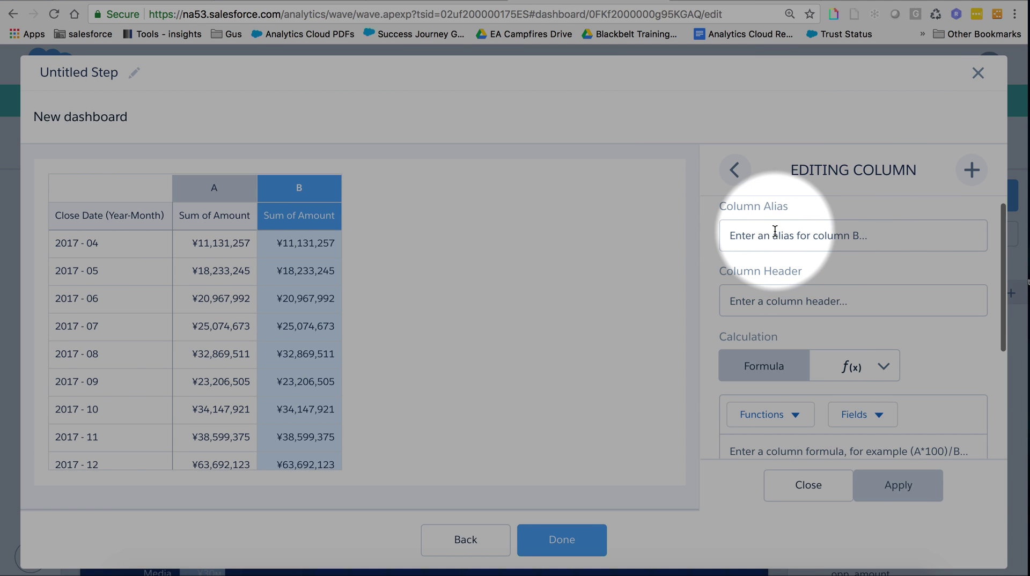
{"action": "left_click", "coordinate": [775, 231]}
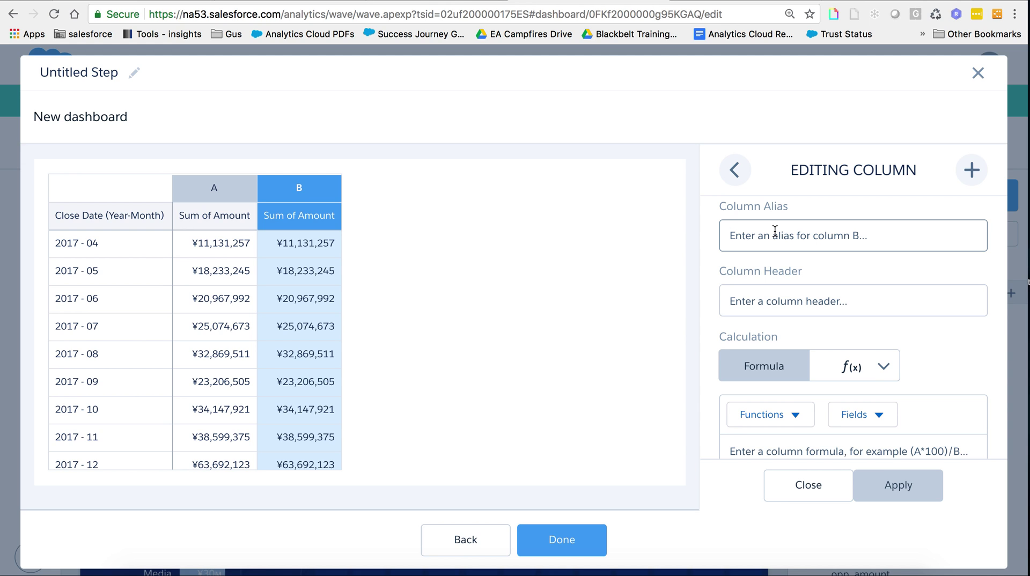
{"action": "type", "text": "Period_over"}
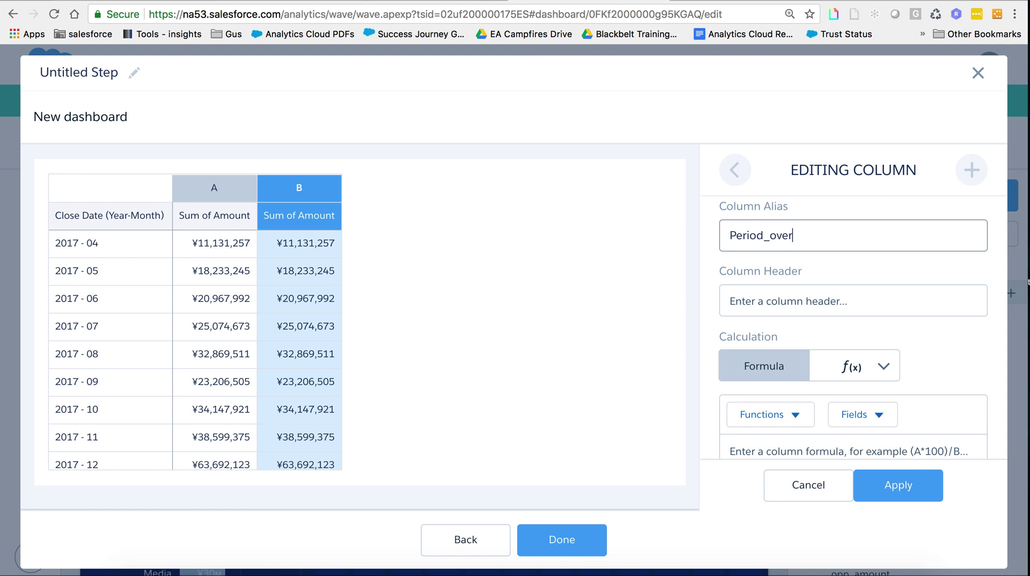
{"action": "type", "text": "_period"}
{"action": "key", "text": "BackSpace"}
{"action": "key", "text": "BackSpace"}
{"action": "key", "text": "BackSpace"}
{"action": "key", "text": "BackSpace"}
{"action": "key", "text": "BackSpace"}
{"action": "key", "text": "BackSpace"}
{"action": "type", "text": "Period"}
{"action": "left_click", "coordinate": [779, 296]}
{"action": "type", "text": "PoP"}
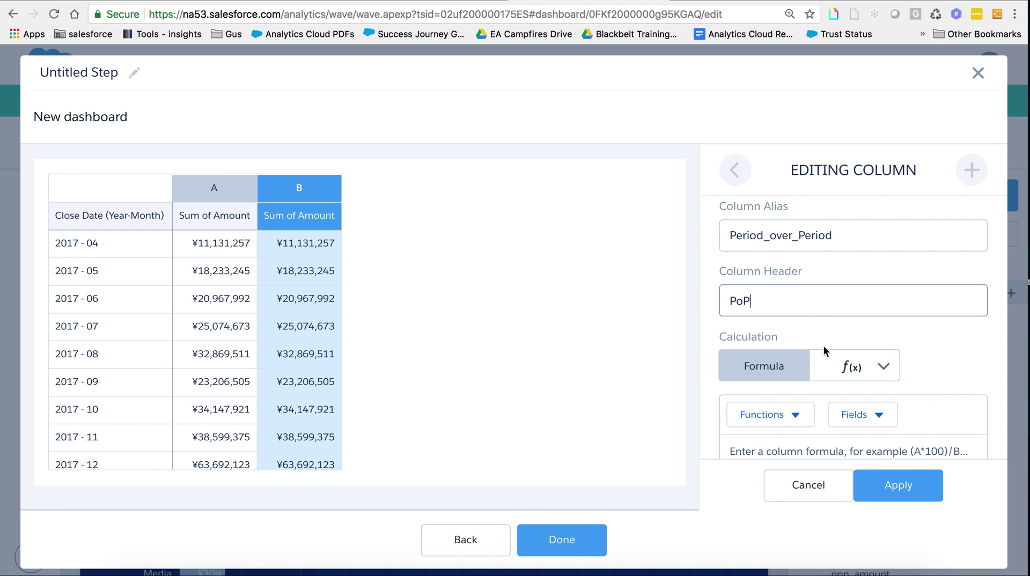
{"action": "scroll", "coordinate": [822, 346], "scroll_direction": "down", "scroll_amount": 3}
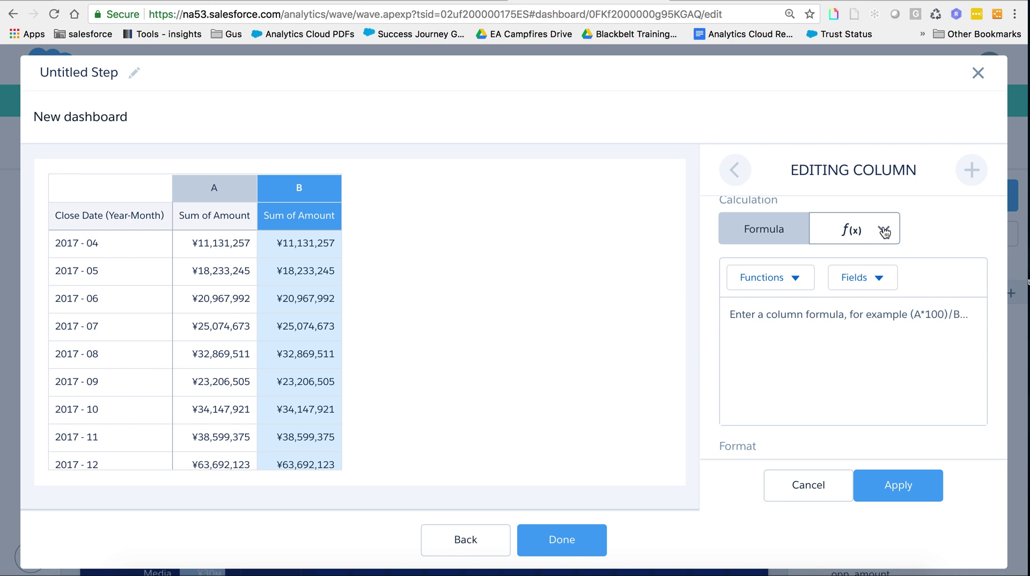
{"action": "left_click", "coordinate": [884, 231]}
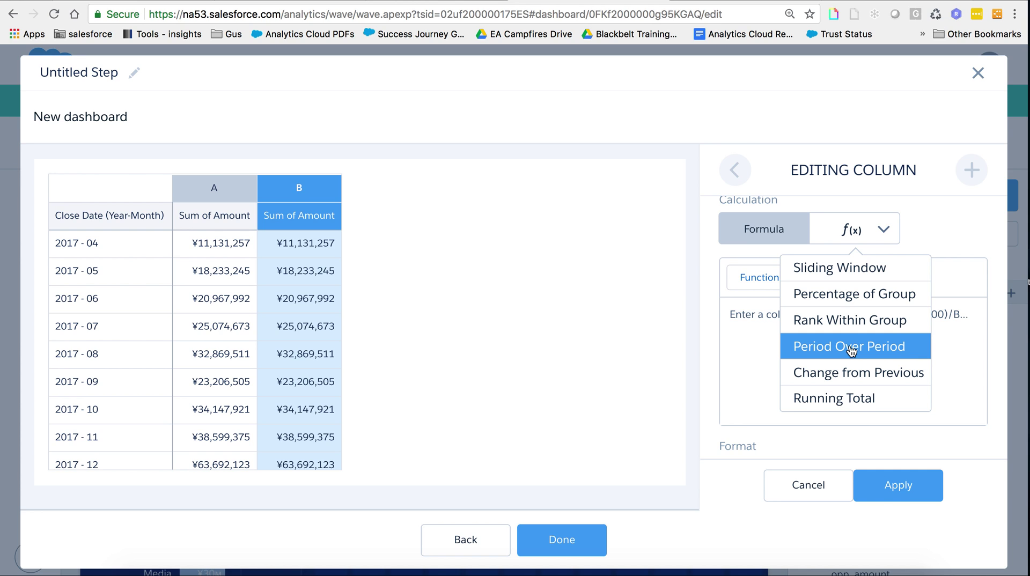
- Set column B's calculation type to Period Over Period
{"action": "left_click_drag", "start_coordinate": [851, 349], "coordinate": [507, 320]}
{"action": "left_click", "coordinate": [74, 261]}
{"action": "left_click", "coordinate": [883, 230]}
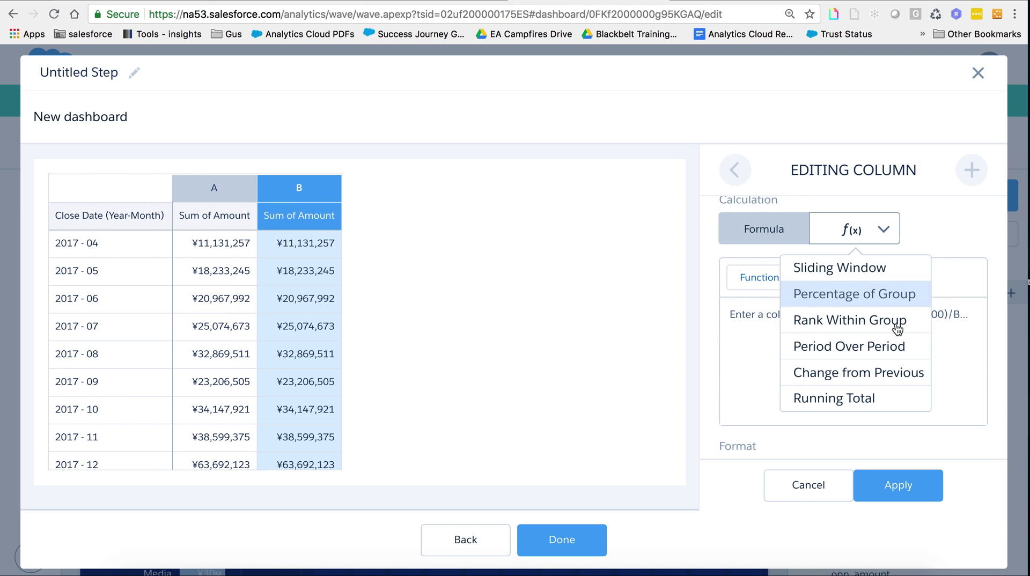
{"action": "left_click", "coordinate": [869, 354]}
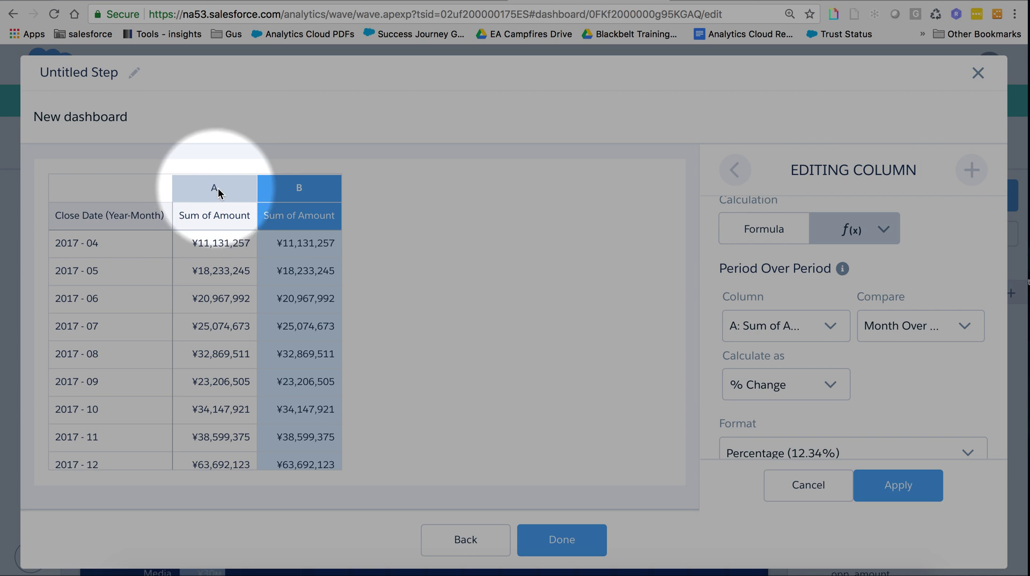
- Compute column B as % Change of Sum of Amount, apply it, and close the editor
{"action": "left_click", "coordinate": [829, 328]}
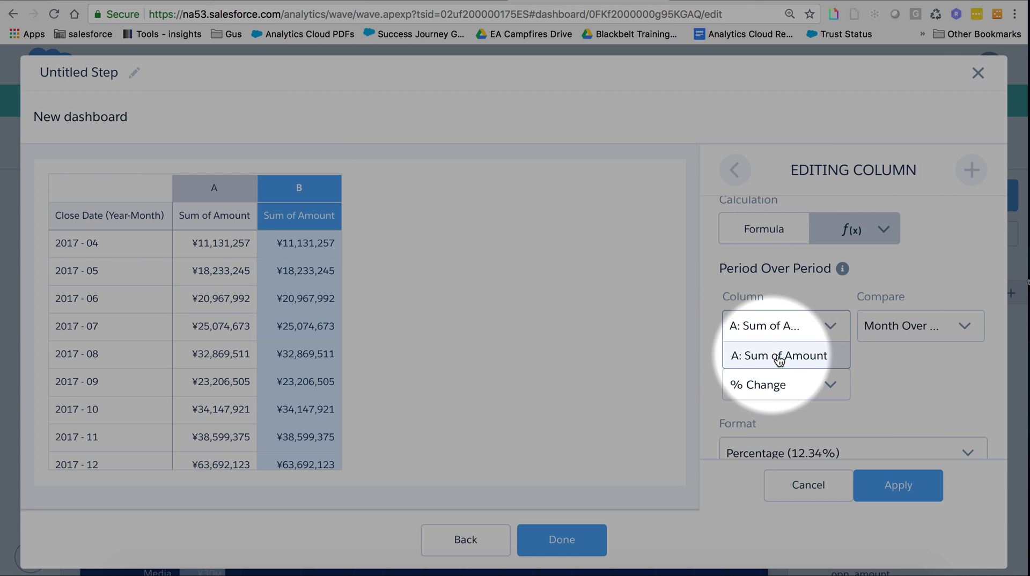
{"action": "left_click", "coordinate": [892, 327]}
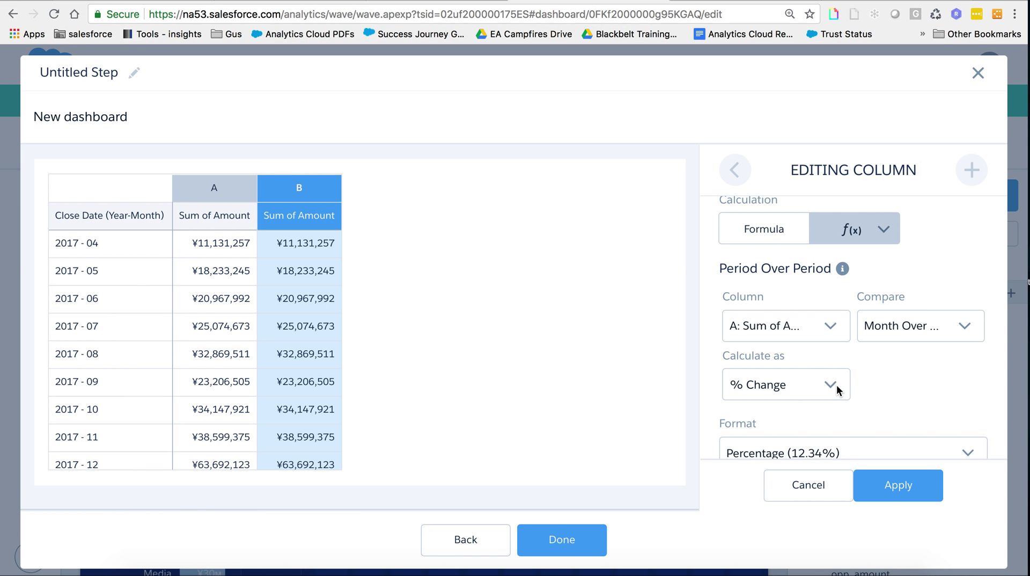
{"action": "left_click", "coordinate": [830, 384]}
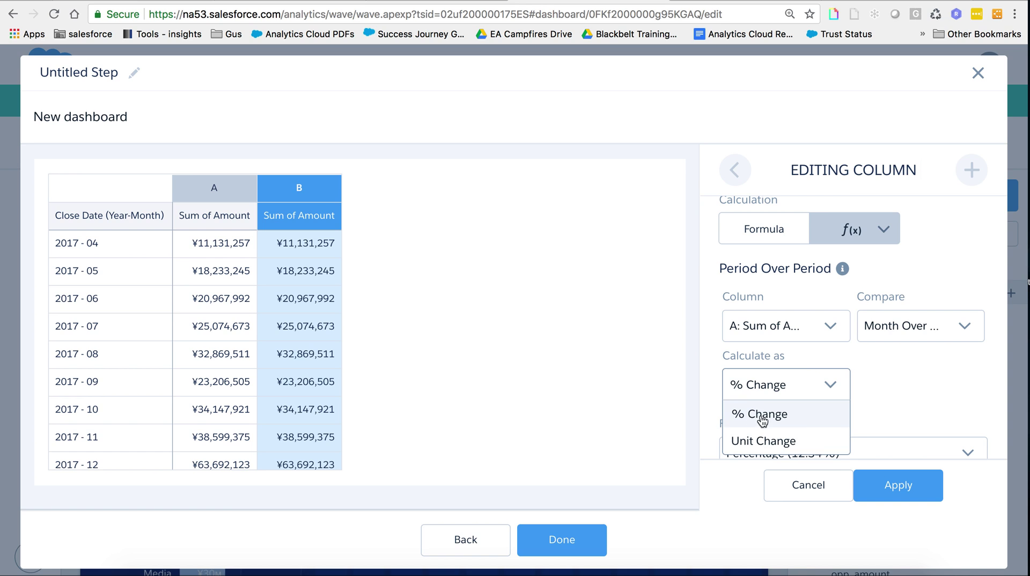
{"action": "left_click", "coordinate": [919, 381]}
{"action": "scroll", "coordinate": [919, 381], "scroll_direction": "down", "scroll_amount": 1}
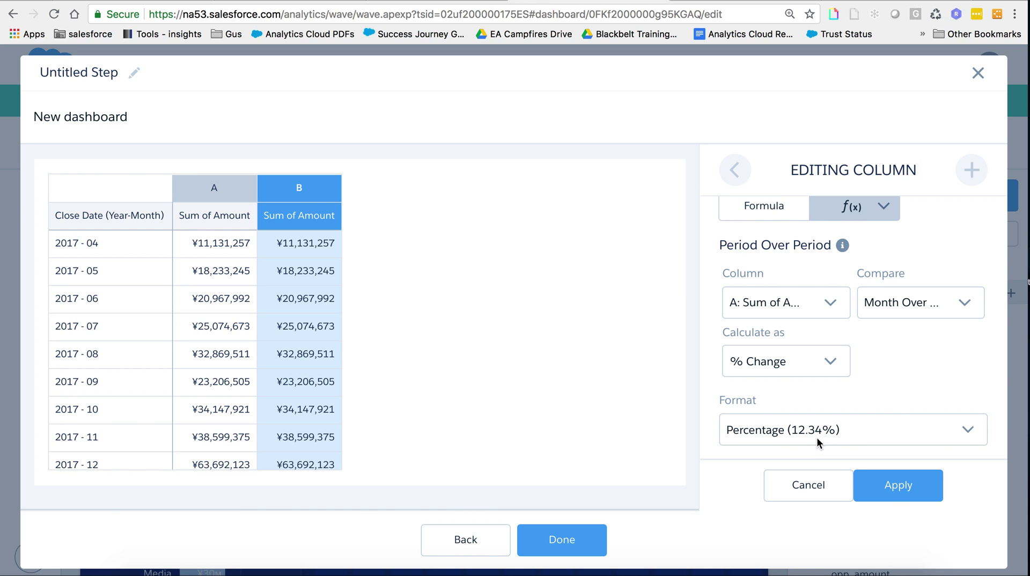
{"action": "scroll", "coordinate": [893, 400], "scroll_direction": "up", "scroll_amount": 3}
{"action": "scroll", "coordinate": [853, 353], "scroll_direction": "down", "scroll_amount": 5}
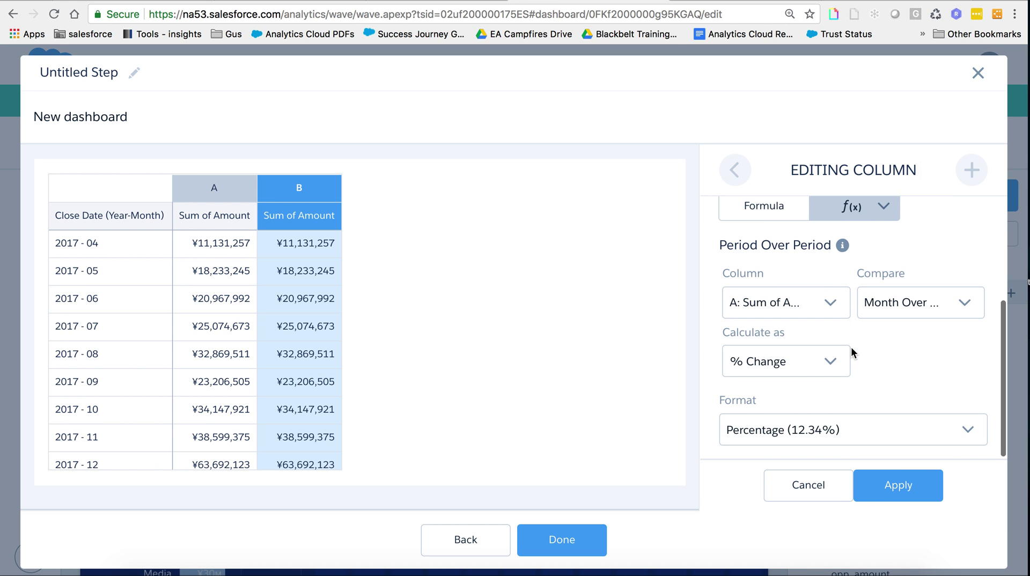
{"action": "left_click", "coordinate": [885, 486]}
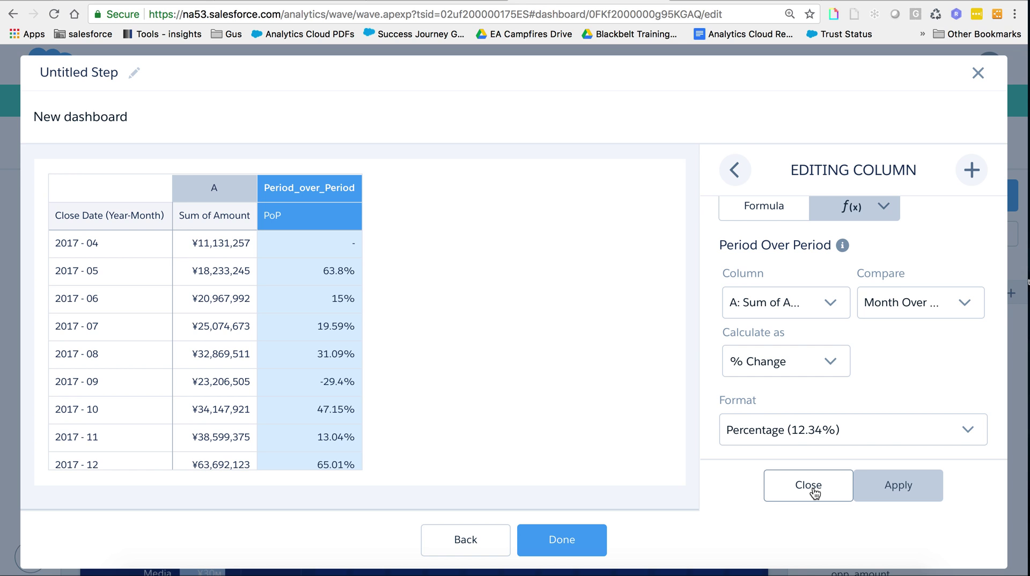
{"action": "left_click", "coordinate": [808, 485]}
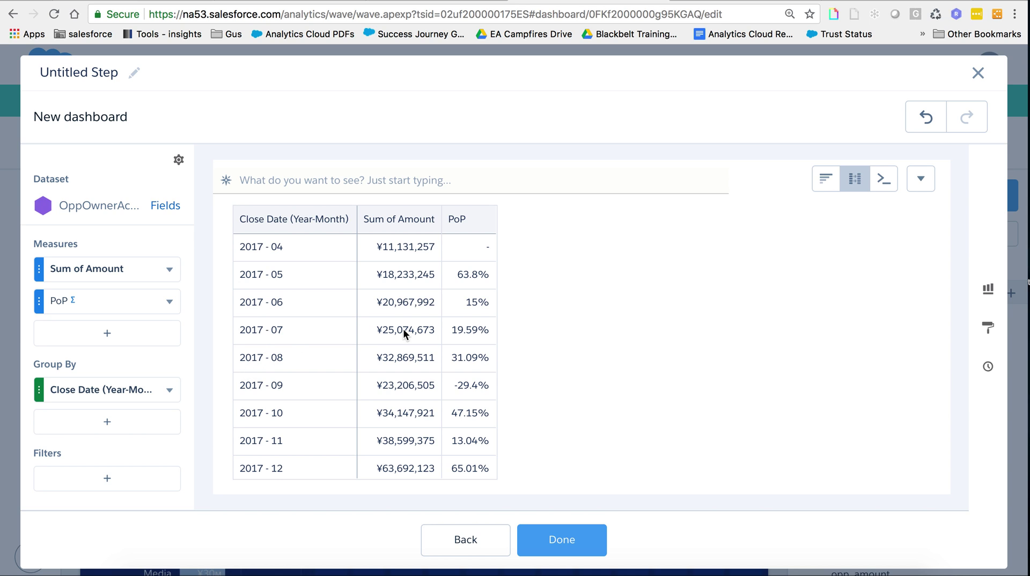
- Display the step as a Combo chart with Sum of Amount bars and a PoP line
{"action": "left_click", "coordinate": [986, 289]}
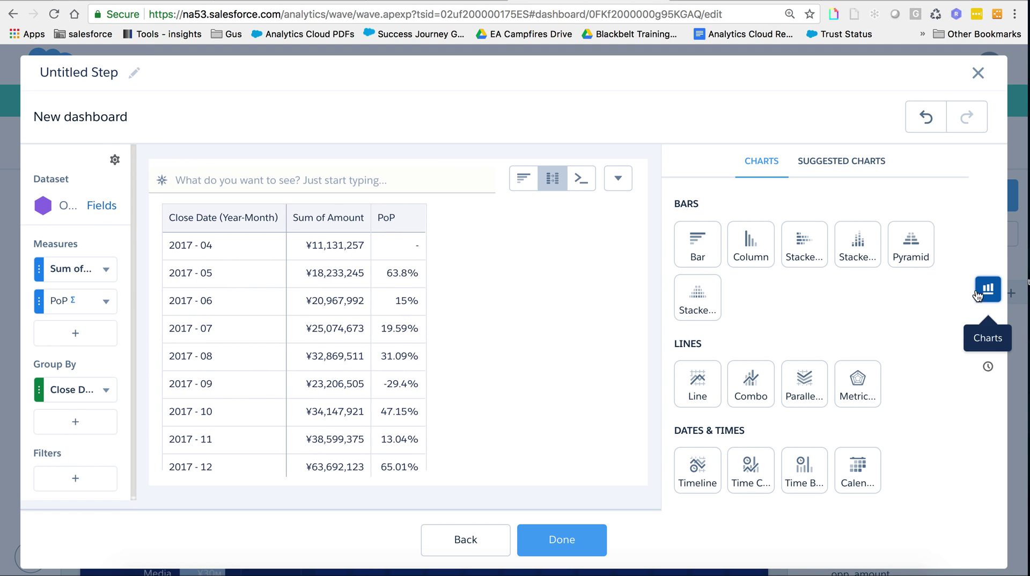
{"action": "left_click", "coordinate": [687, 244]}
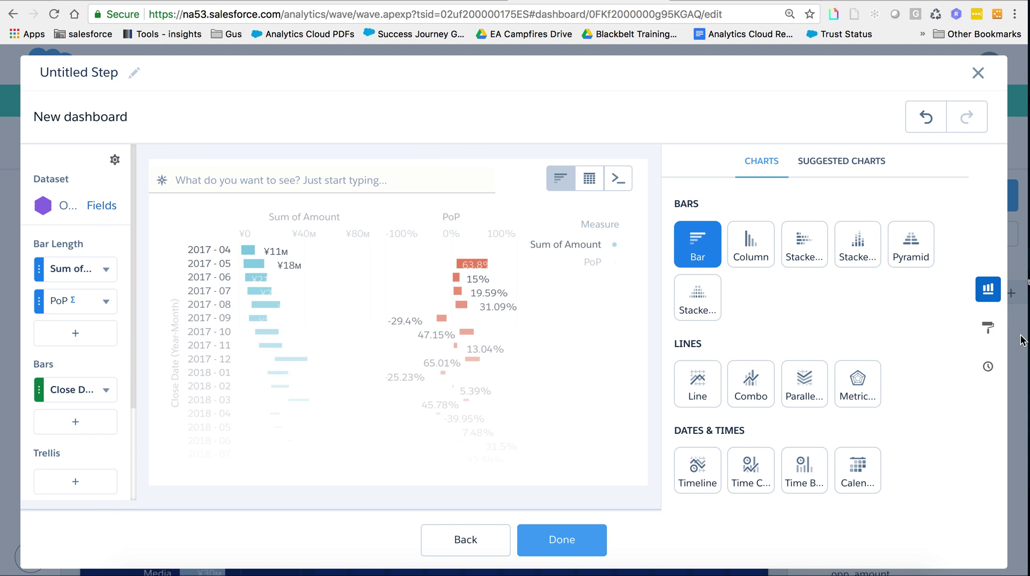
{"action": "left_click", "coordinate": [982, 284]}
{"action": "left_click", "coordinate": [982, 285]}
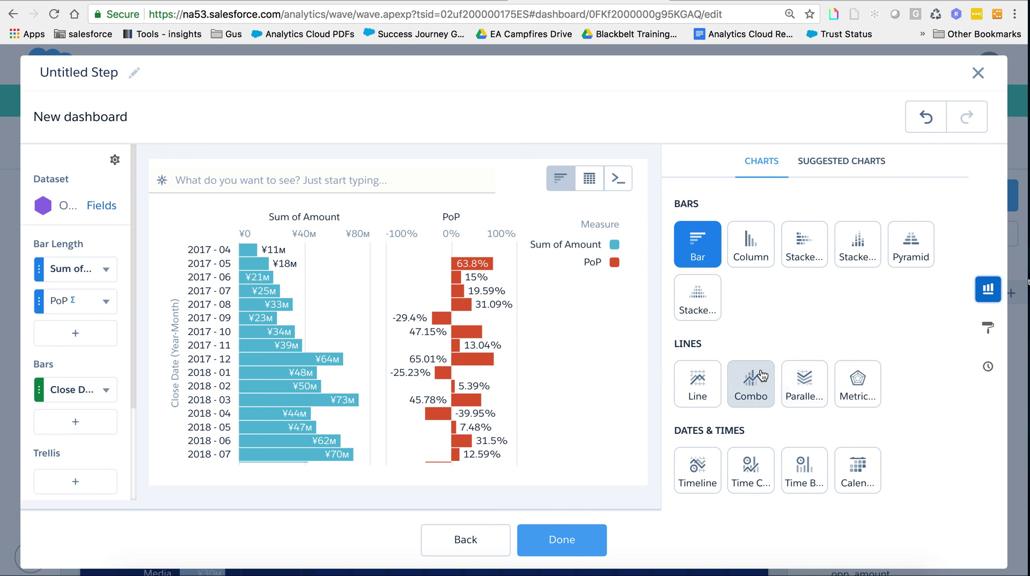
{"action": "left_click", "coordinate": [762, 376]}
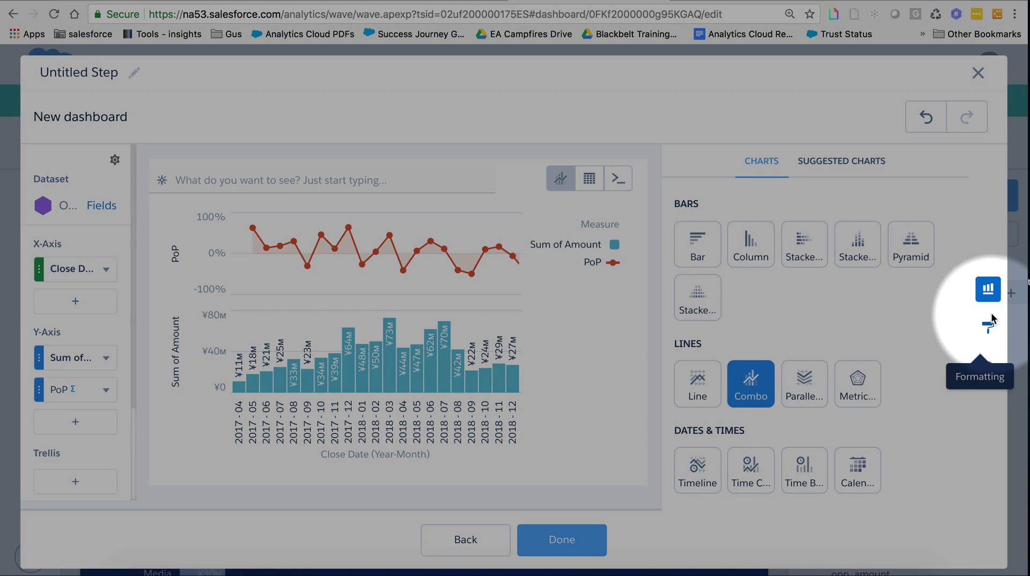
- Title the step period_over_period and save it back to the dashboard
{"action": "left_click", "coordinate": [988, 328]}
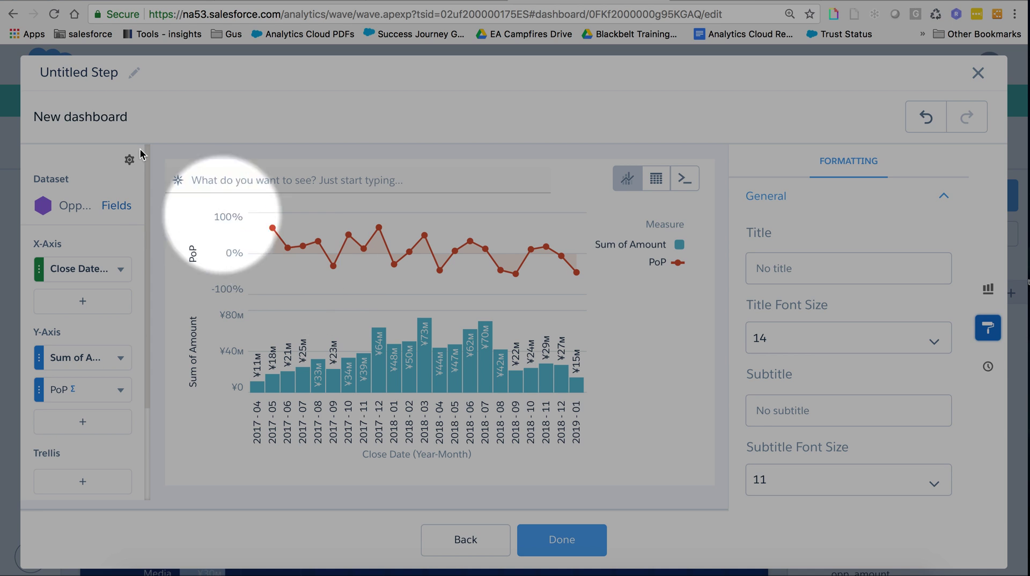
{"action": "left_click", "coordinate": [74, 73]}
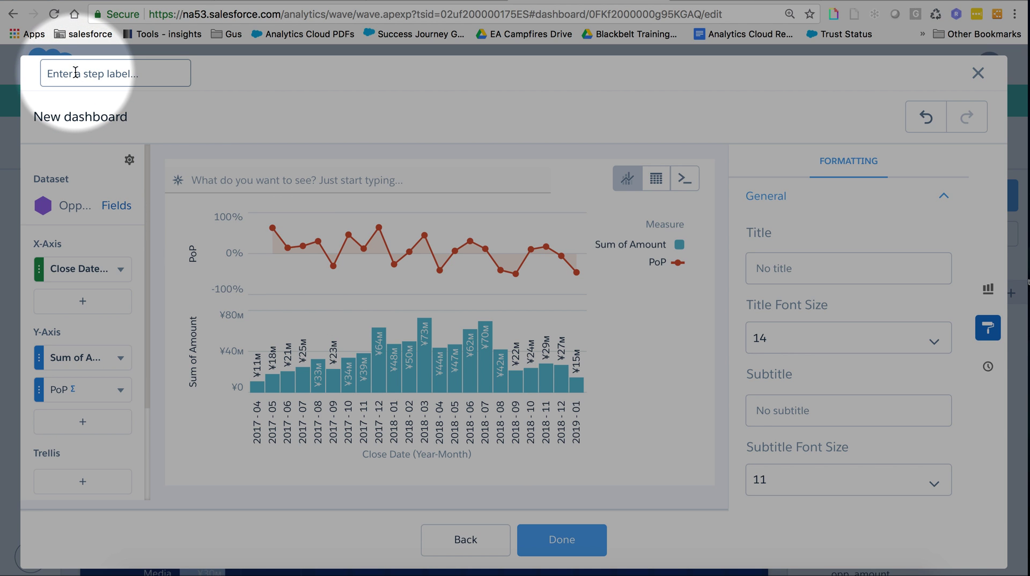
{"action": "type", "text": "per"}
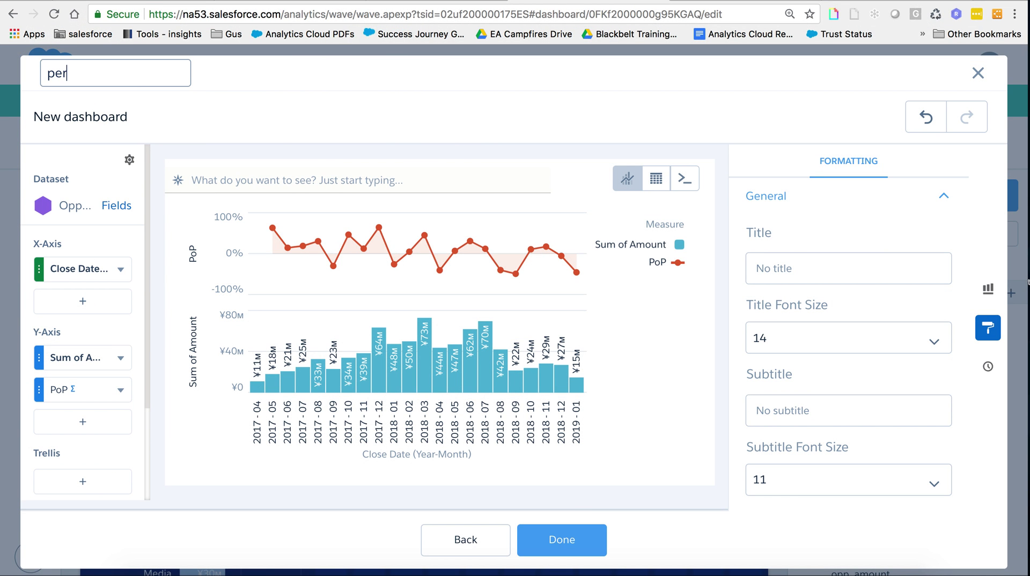
{"action": "type", "text": "iod_over_period"}
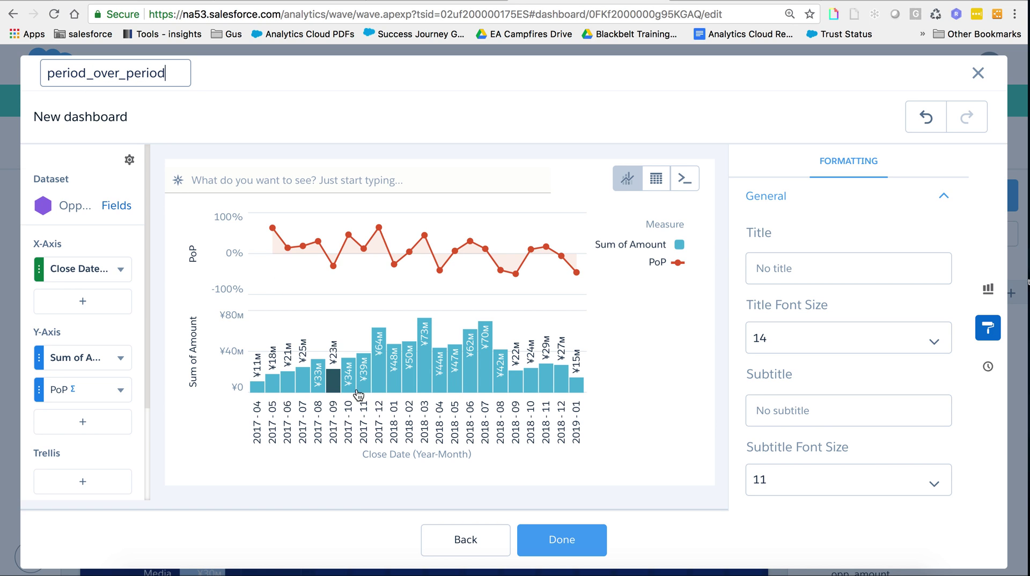
{"action": "left_click", "coordinate": [572, 547]}
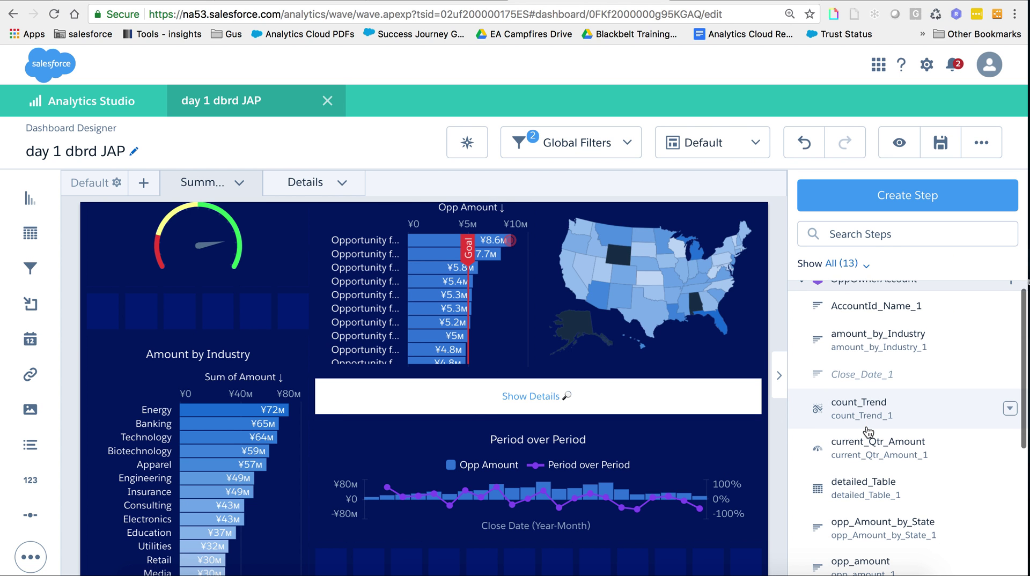
- Drag the period_over_period step onto the canvas below the existing Period over Period chart
{"action": "scroll", "coordinate": [867, 431], "scroll_direction": "down", "scroll_amount": 4}
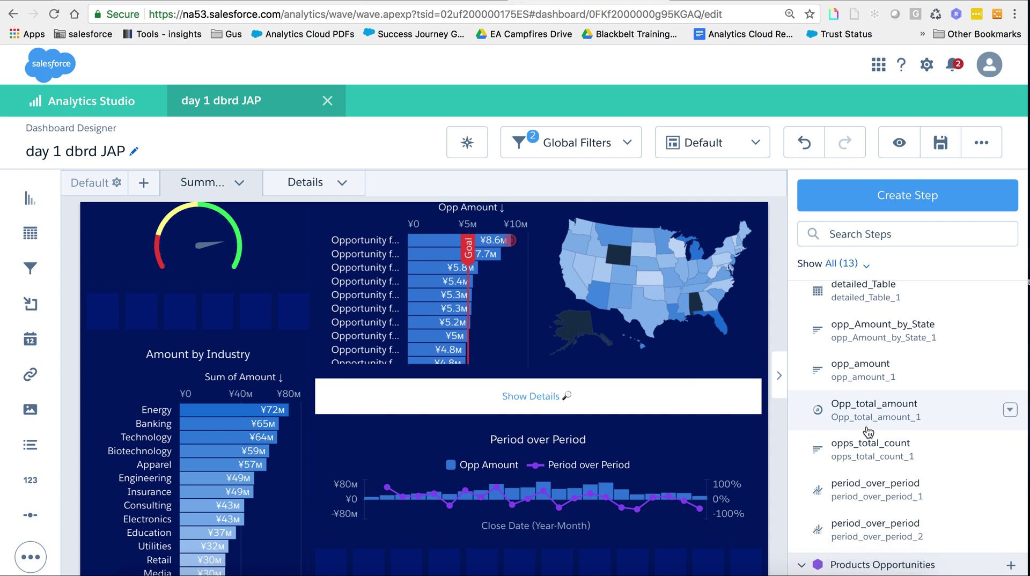
{"action": "scroll", "coordinate": [863, 445], "scroll_direction": "down", "scroll_amount": 1}
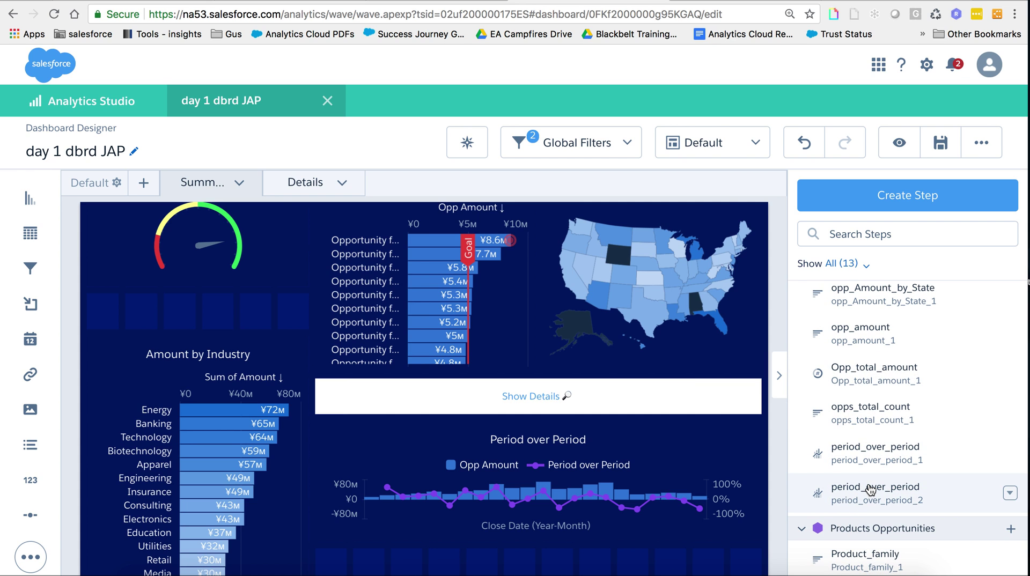
{"action": "scroll", "coordinate": [745, 482], "scroll_direction": "down", "scroll_amount": 5}
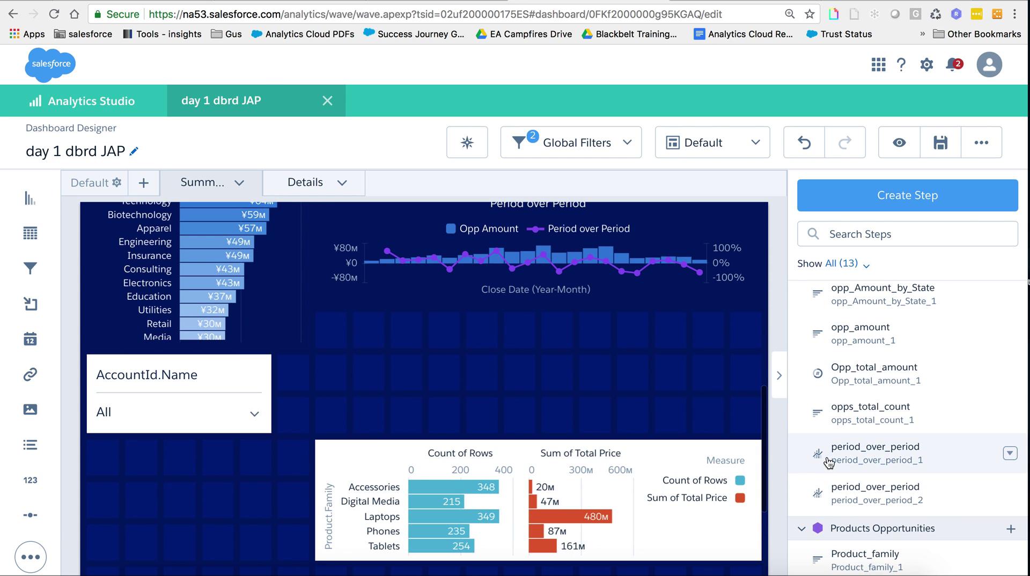
{"action": "left_click_drag", "start_coordinate": [817, 454], "coordinate": [752, 398]}
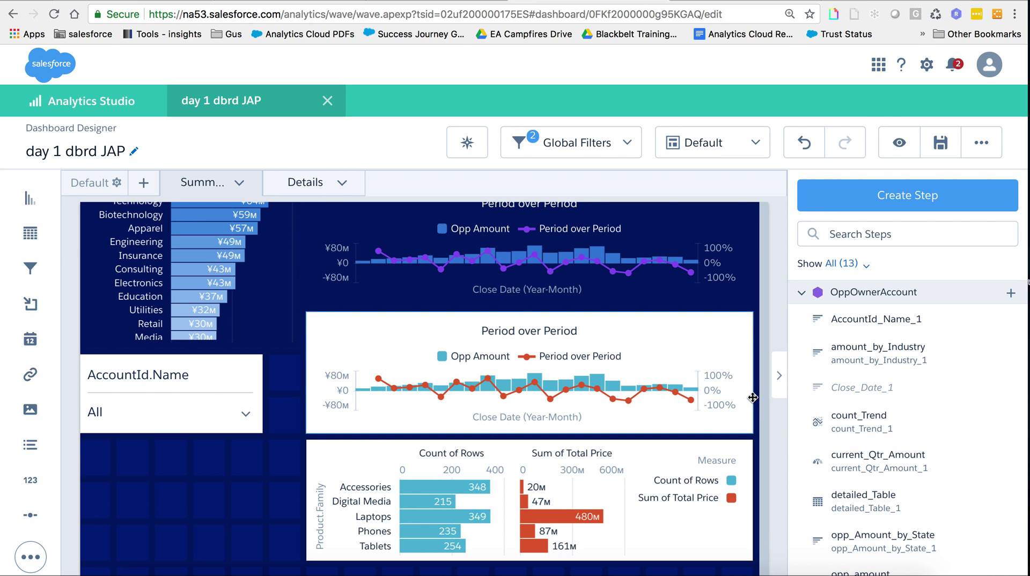